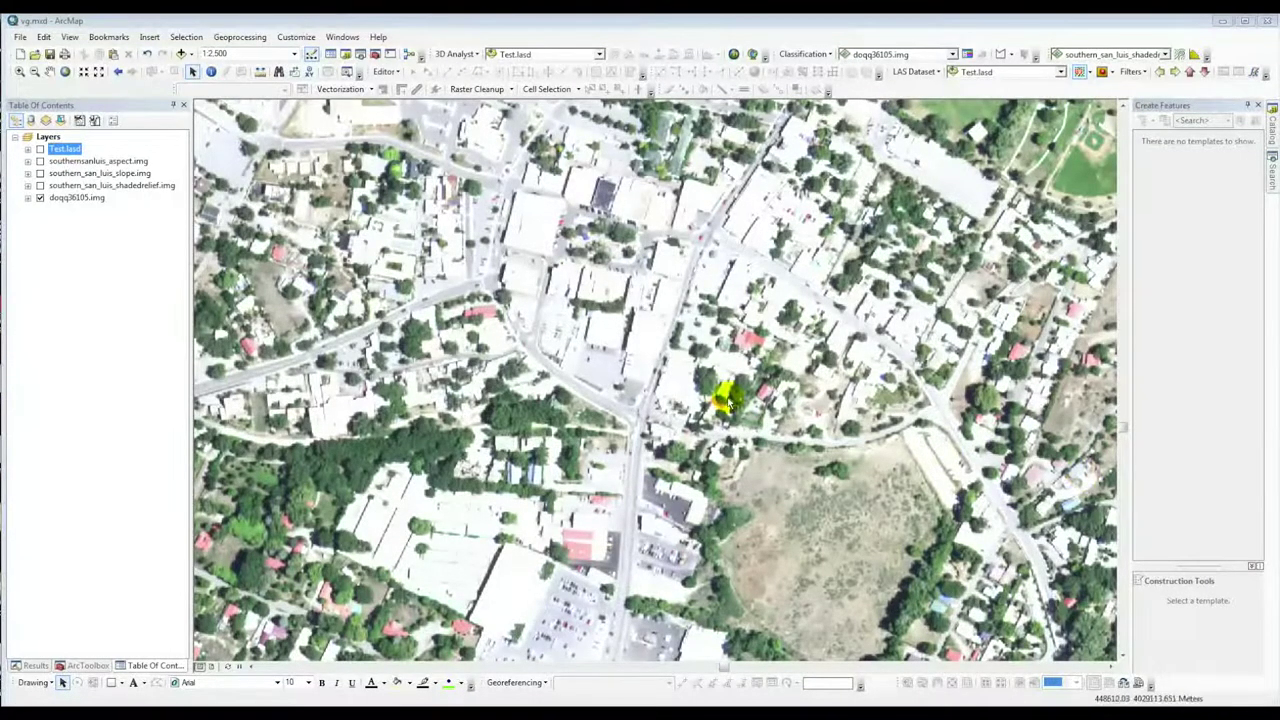
pyautogui.click(296, 38)
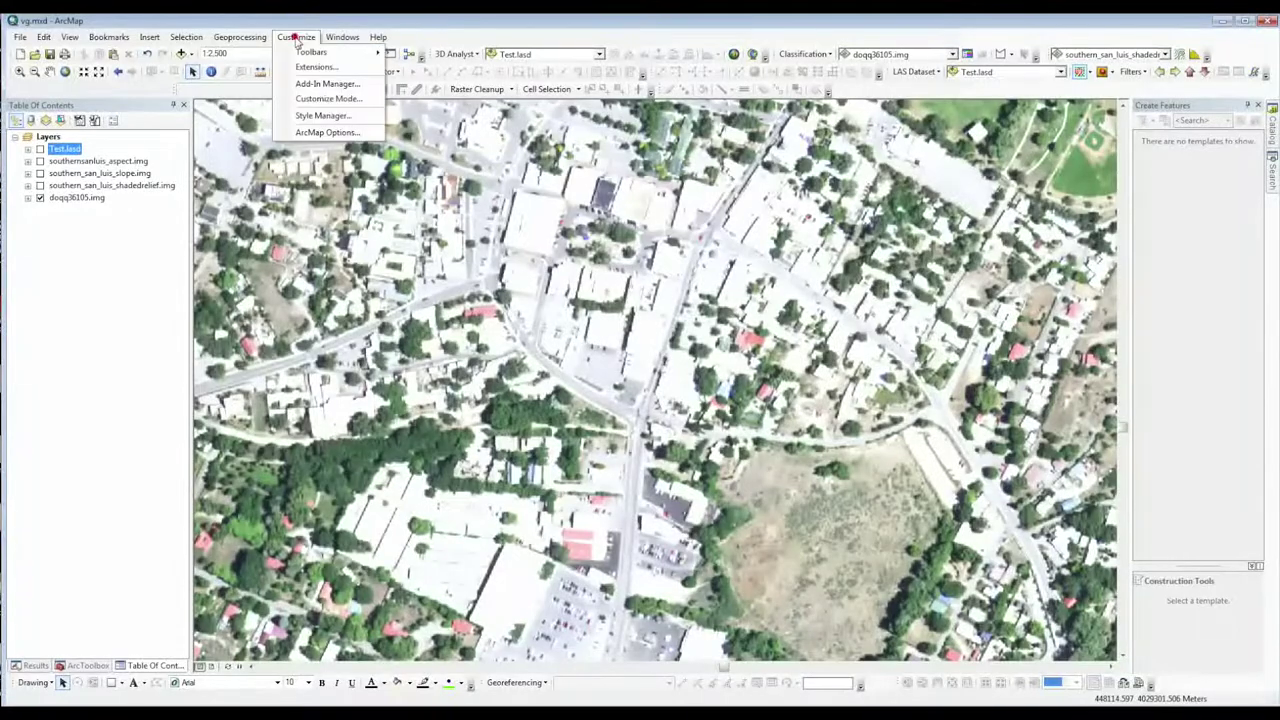
pyautogui.click(310, 63)
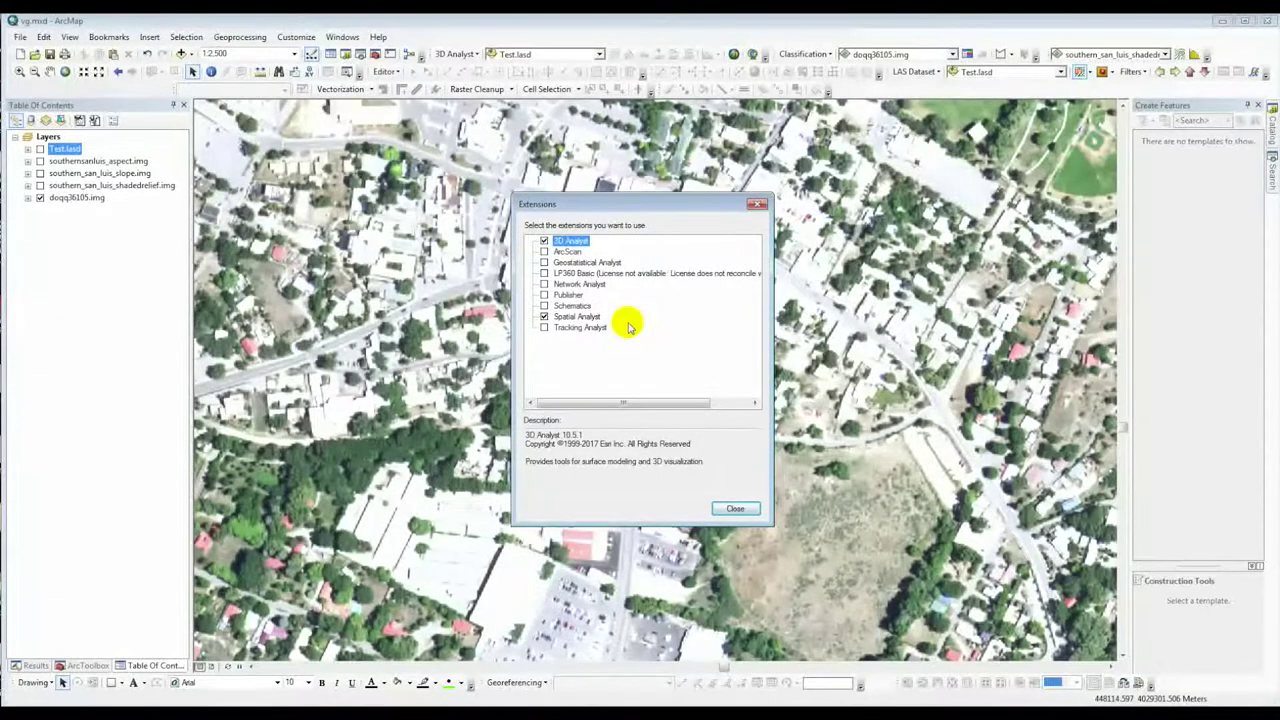
pyautogui.click(751, 205)
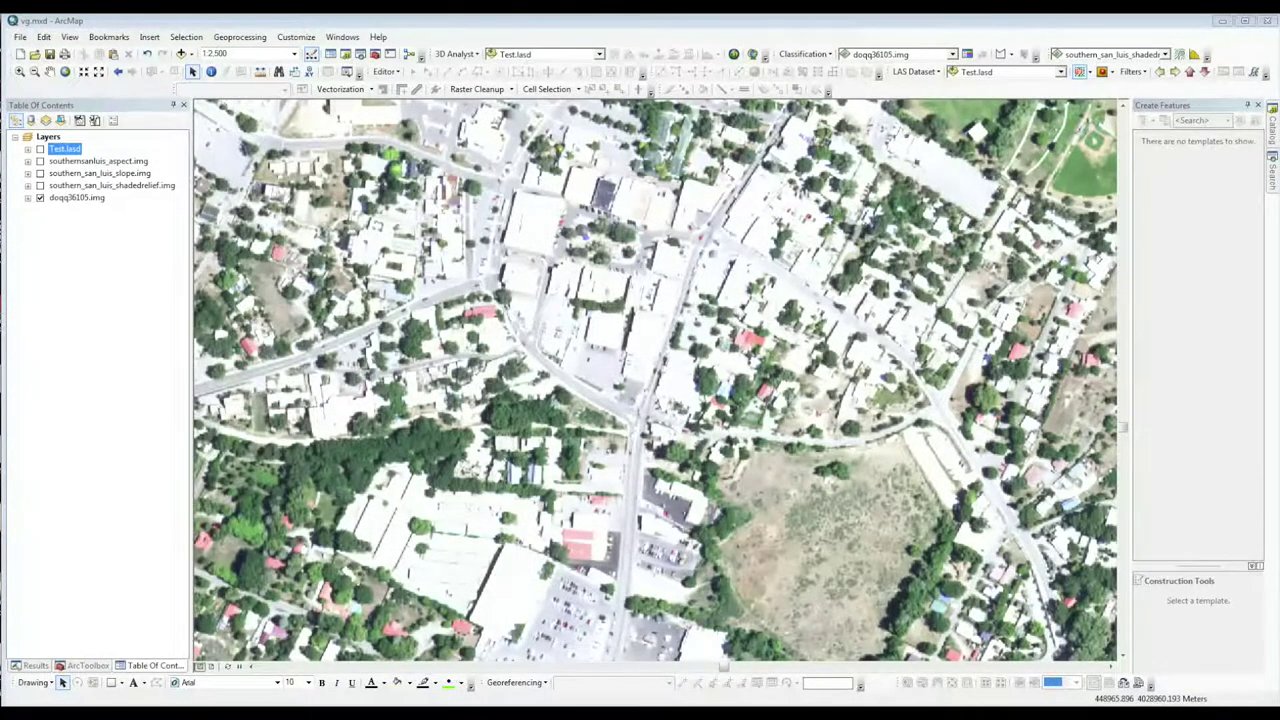
pyautogui.moveTo(1279, 57); pyautogui.dragTo(636, 38)
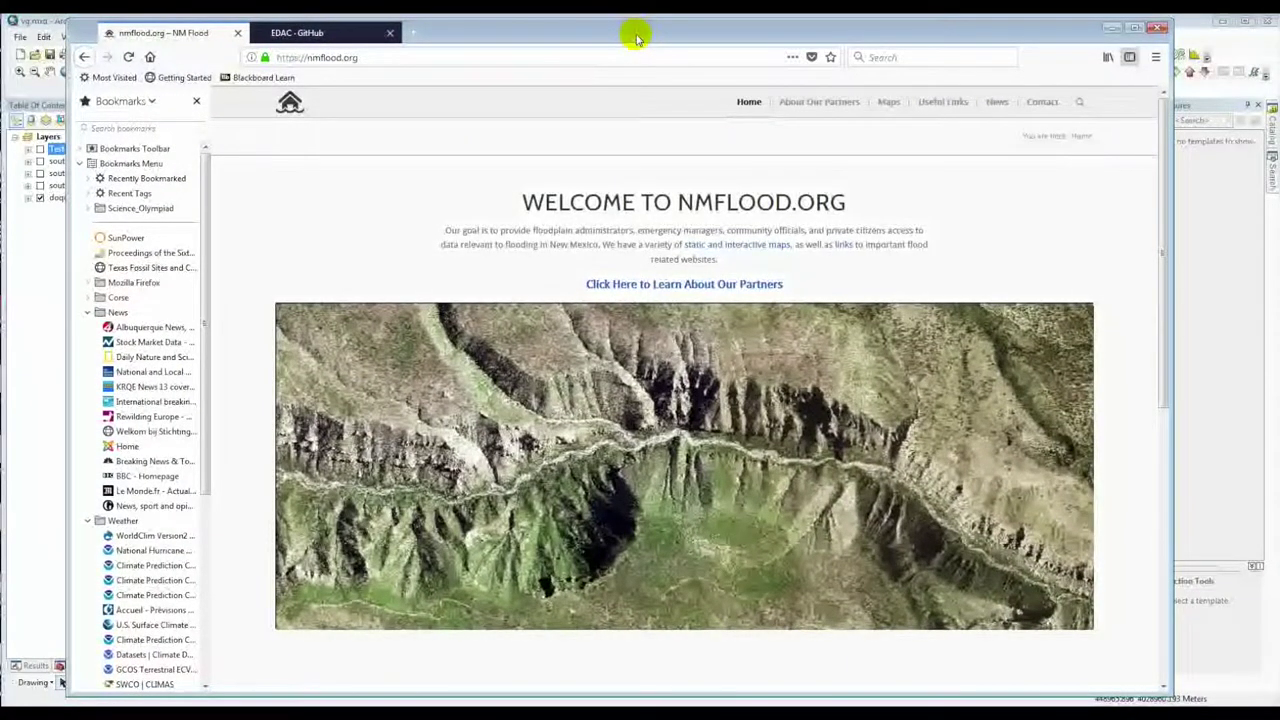
# Step: Go to the EDAC GitHub page and open the BuildingExtractionToolbox repository
pyautogui.click(290, 32)
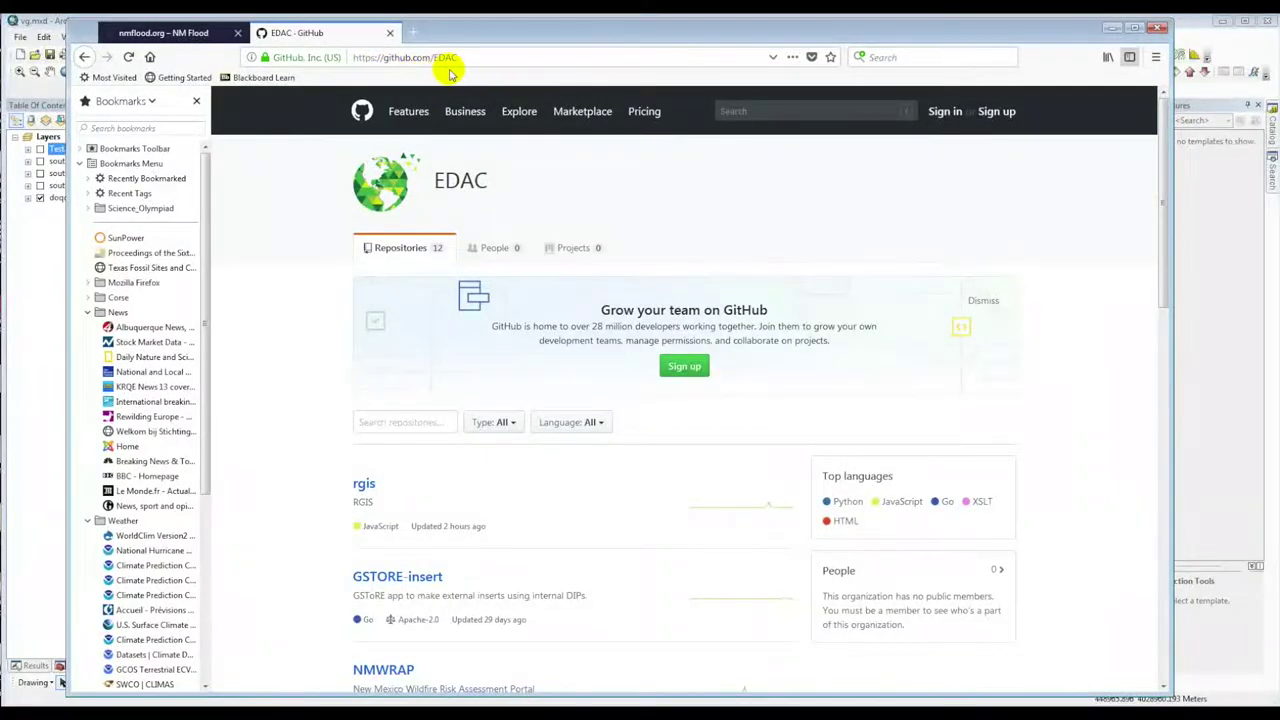
pyautogui.moveTo(1163, 204); pyautogui.dragTo(1162, 345)
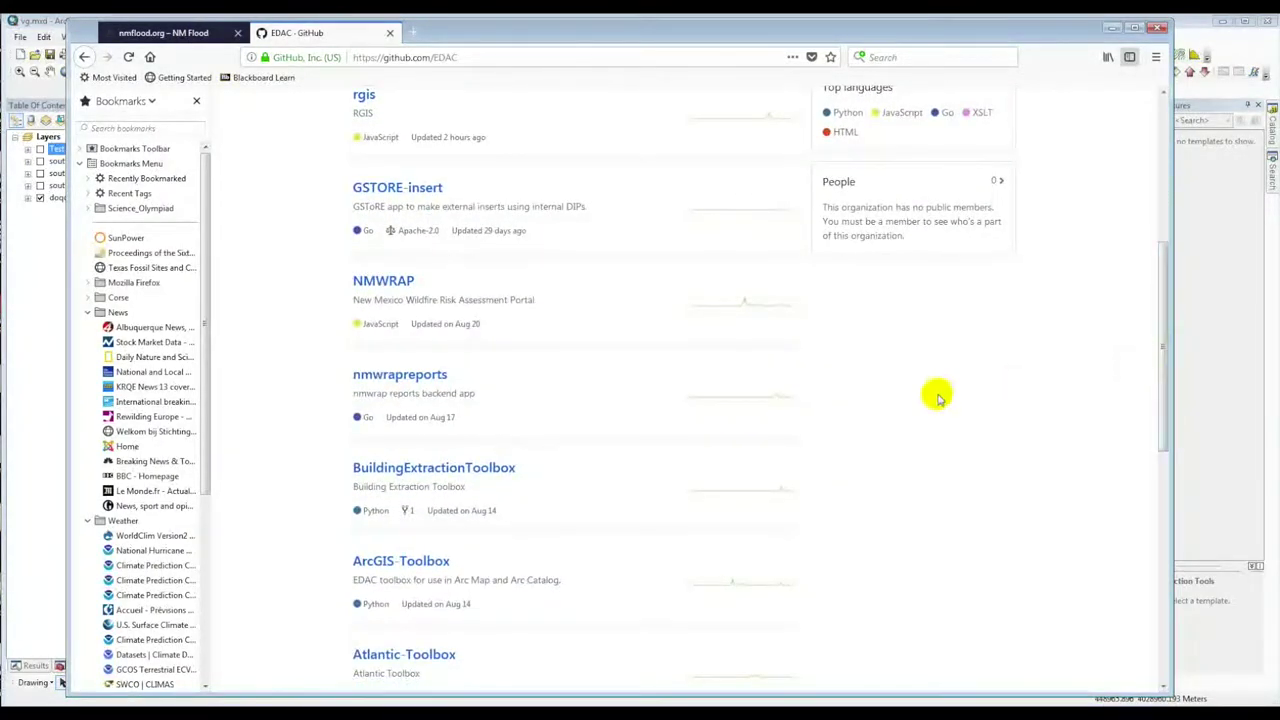
pyautogui.click(497, 469)
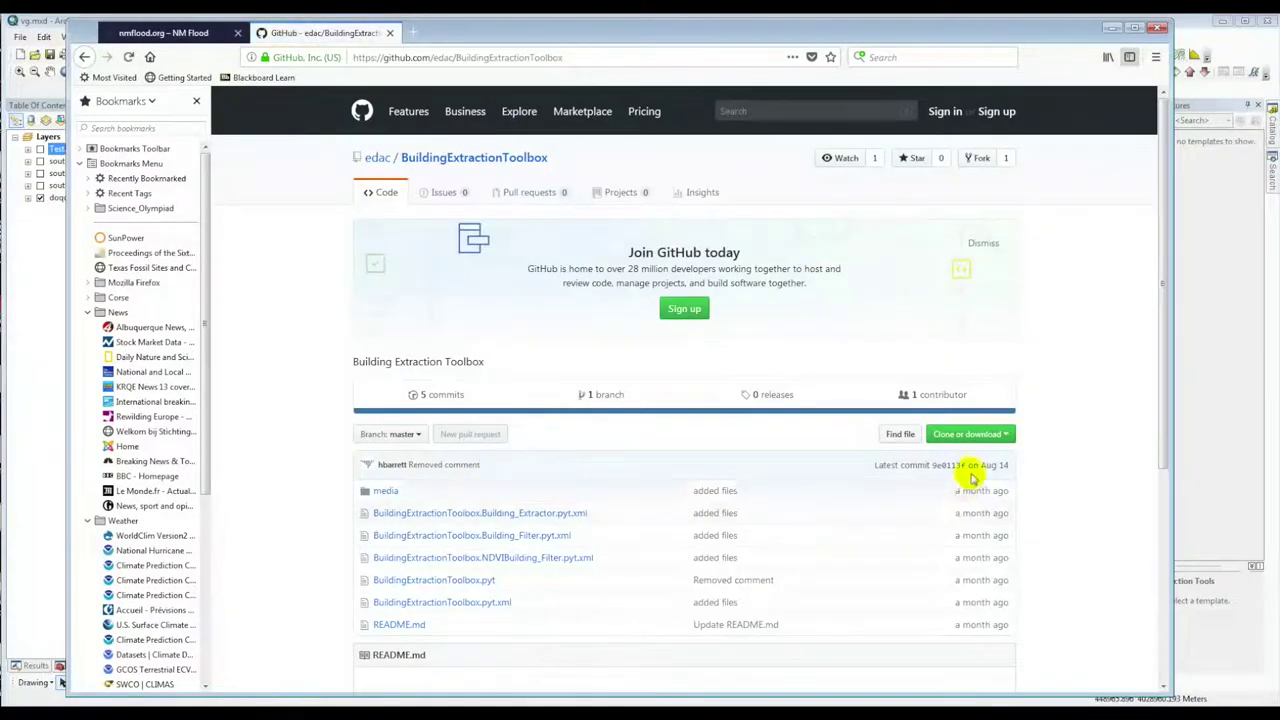
# Step: Download BuildingExtractionToolbox-master.zip, save it, and close Firefox
pyautogui.click(992, 438)
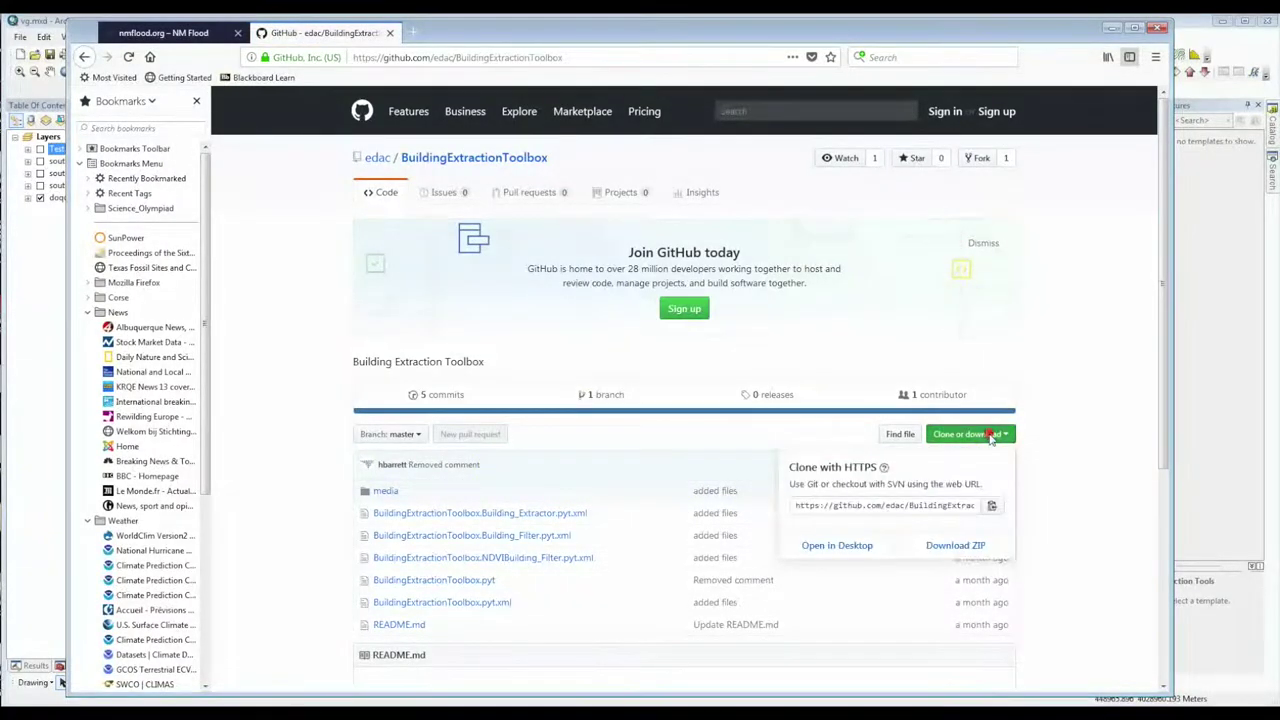
pyautogui.click(975, 548)
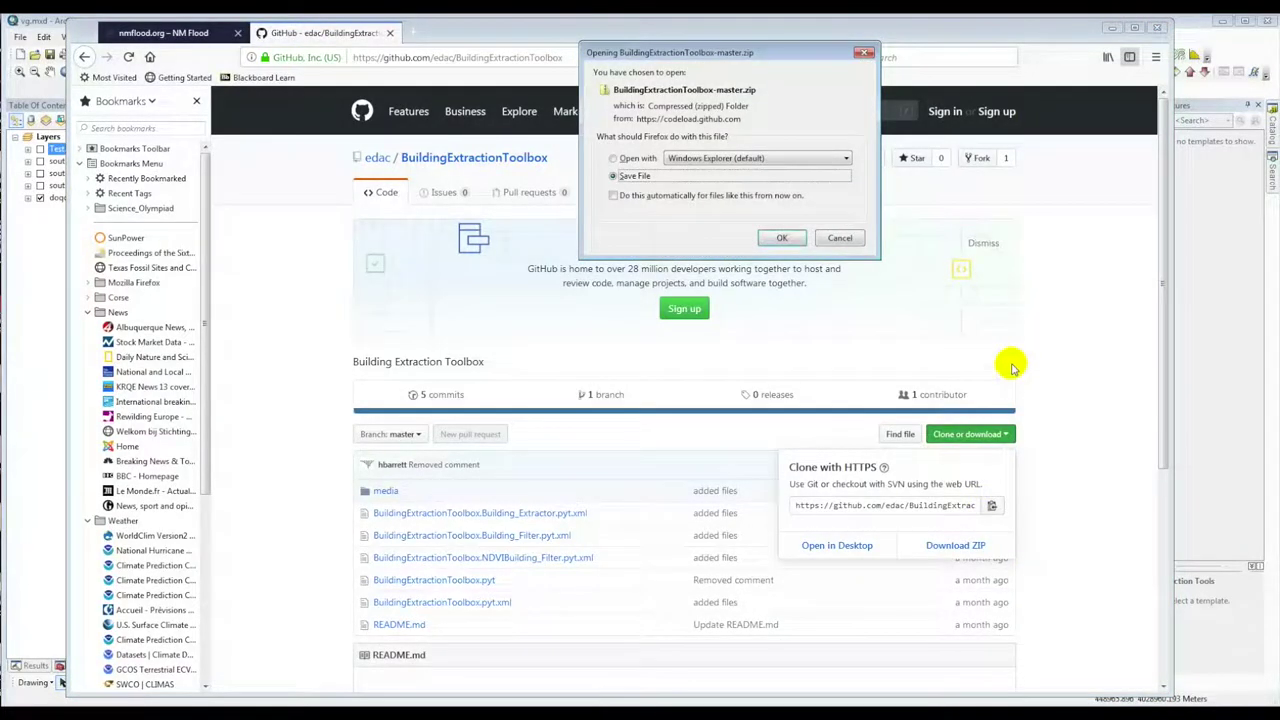
pyautogui.click(786, 239)
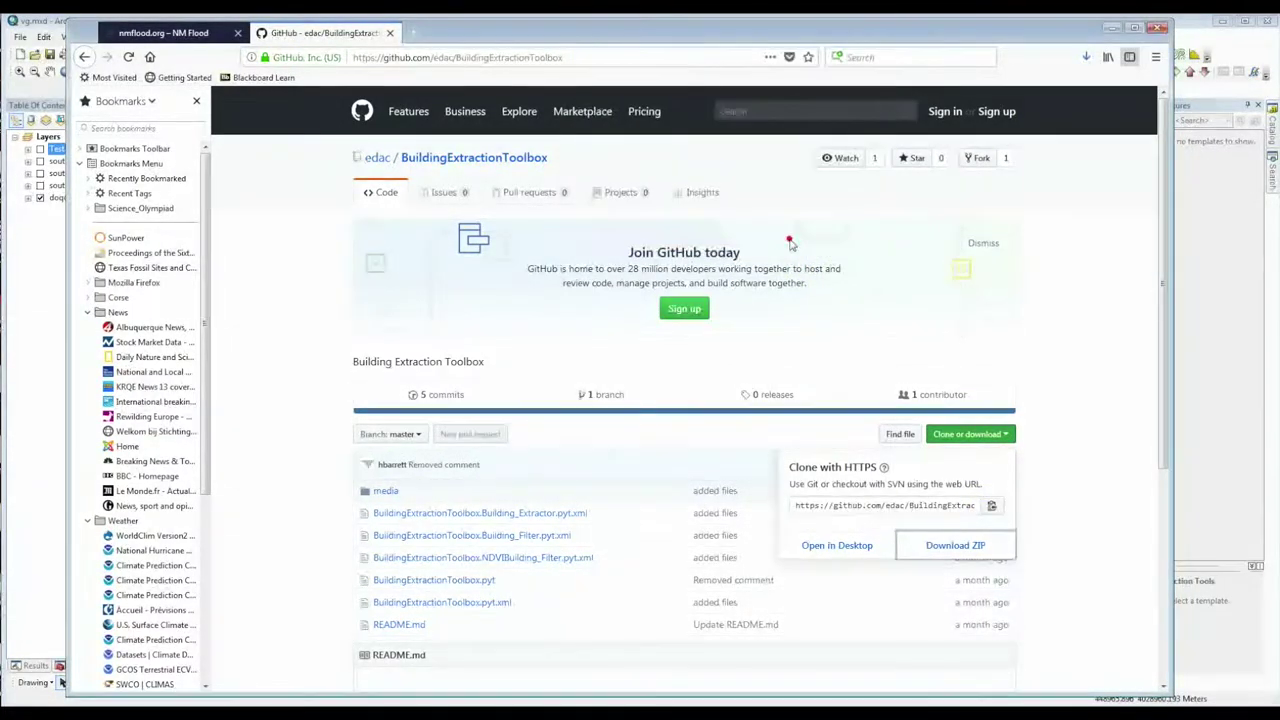
pyautogui.click(1158, 29)
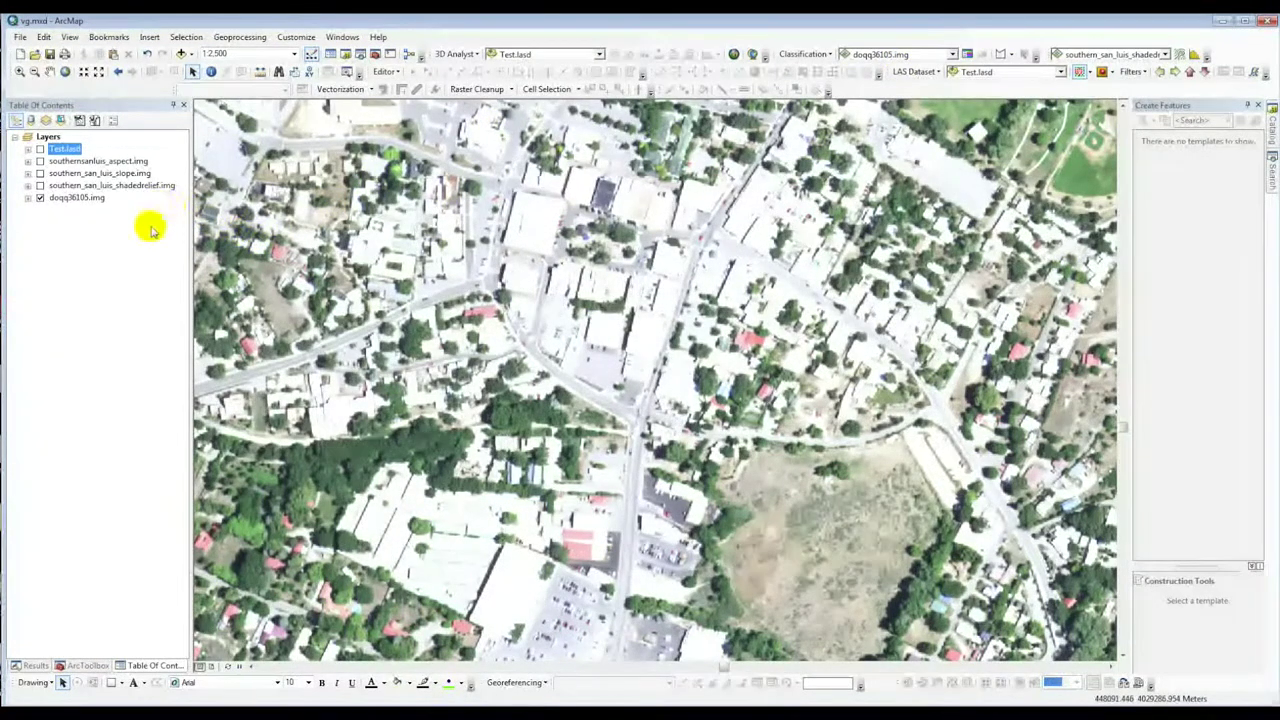
# Step: Switch to the ArcToolbox list and open Add Toolbox, then cancel it
pyautogui.click(88, 666)
pyautogui.click(90, 670)
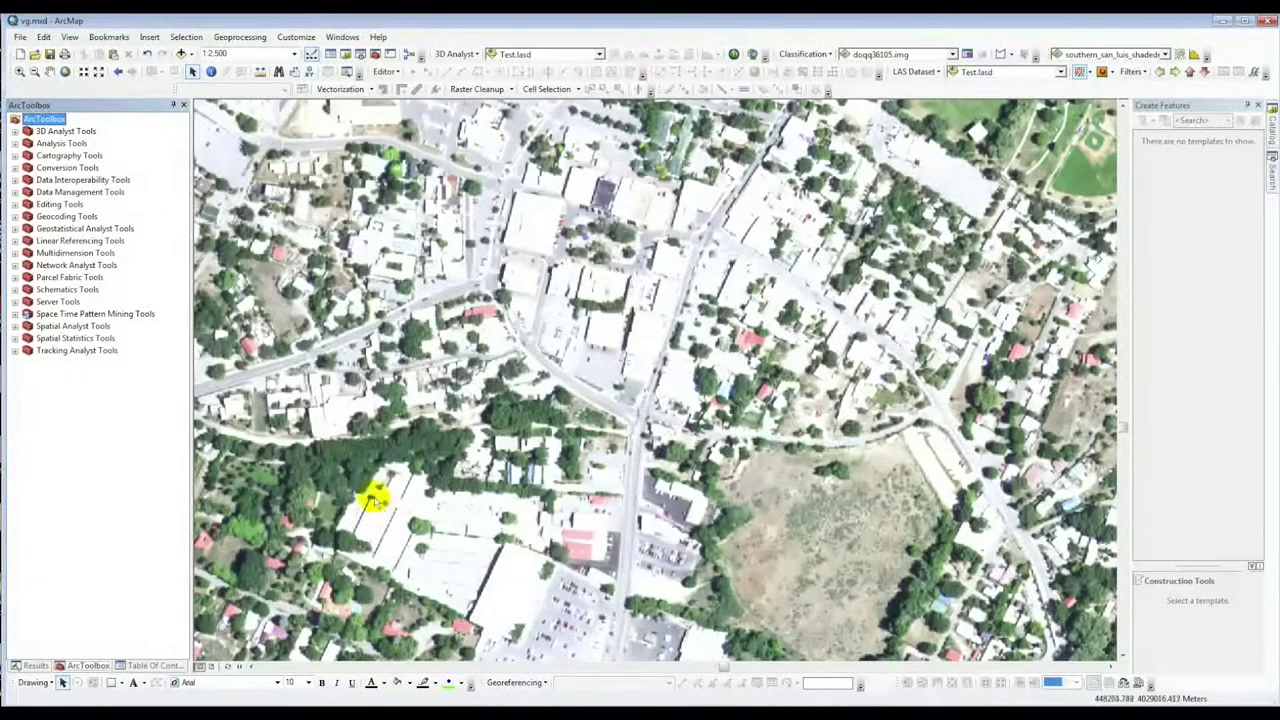
pyautogui.rightClick(48, 122)
pyautogui.click(87, 124)
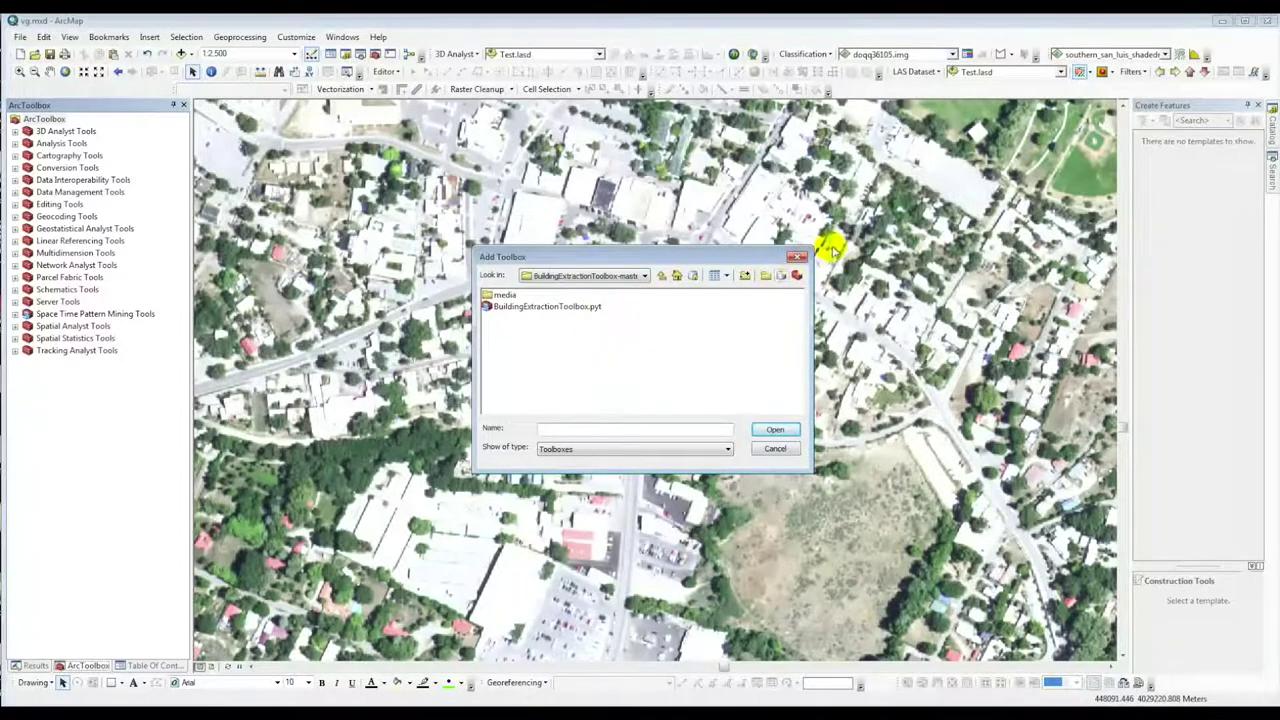
pyautogui.click(797, 257)
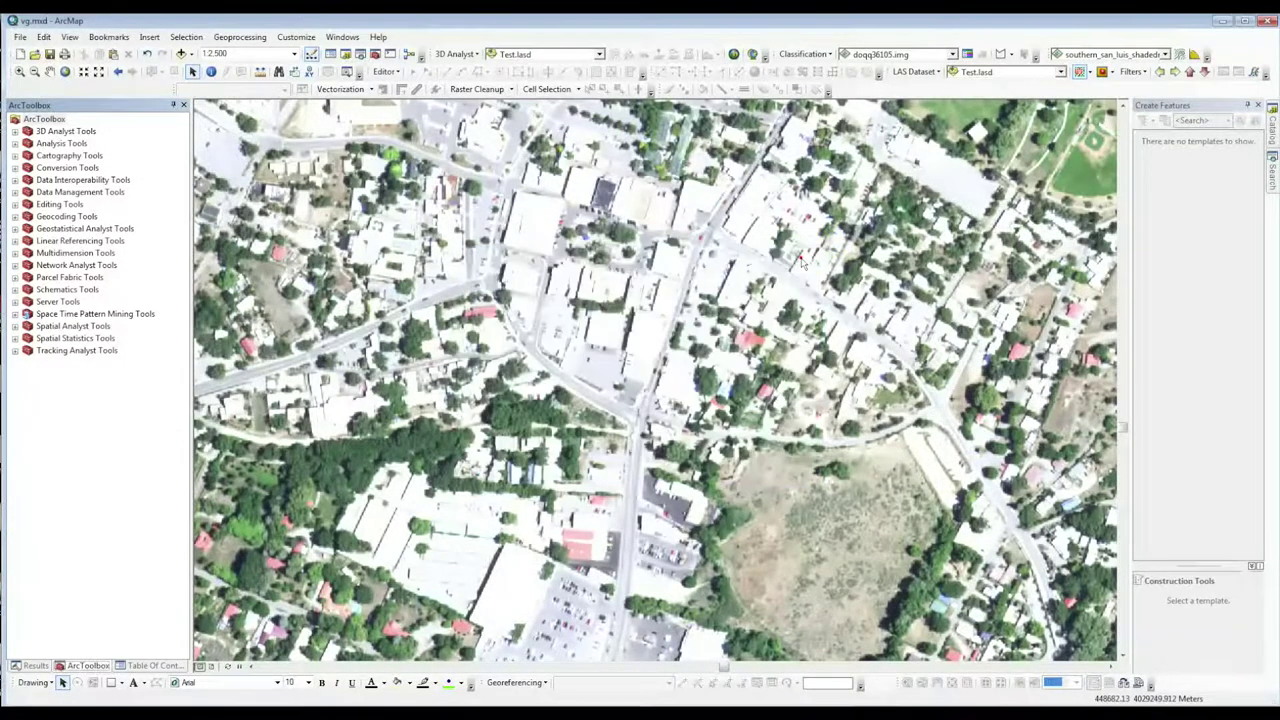
# Step: Add BuildingExtractionToolbox.pyt to ArcToolbox and expand Building Toolbox to show its tools
pyautogui.rightClick(48, 122)
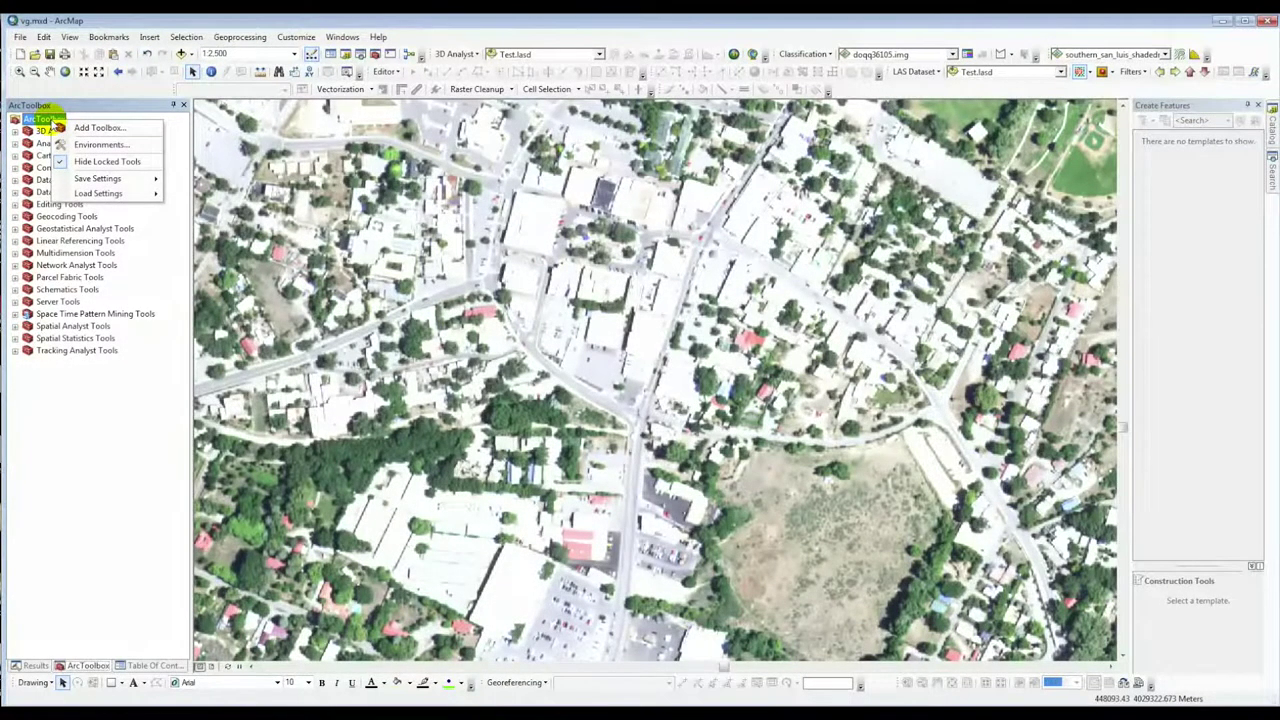
pyautogui.click(88, 127)
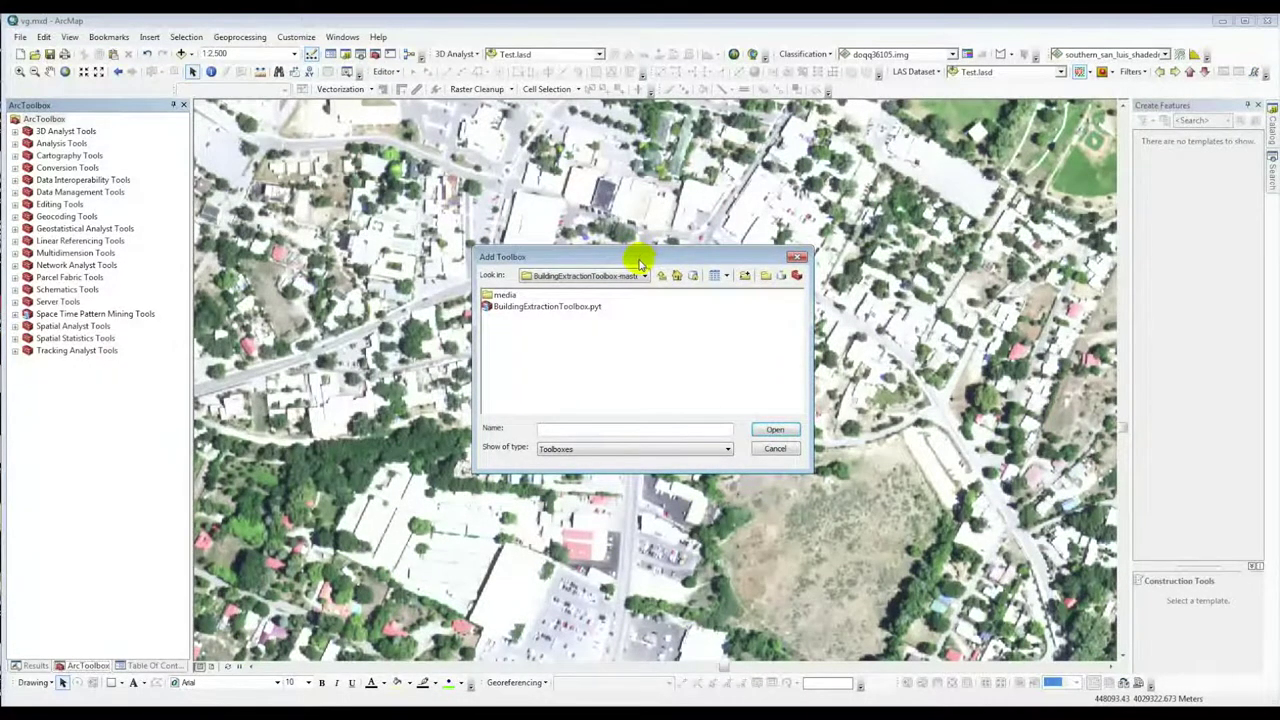
pyautogui.click(583, 310)
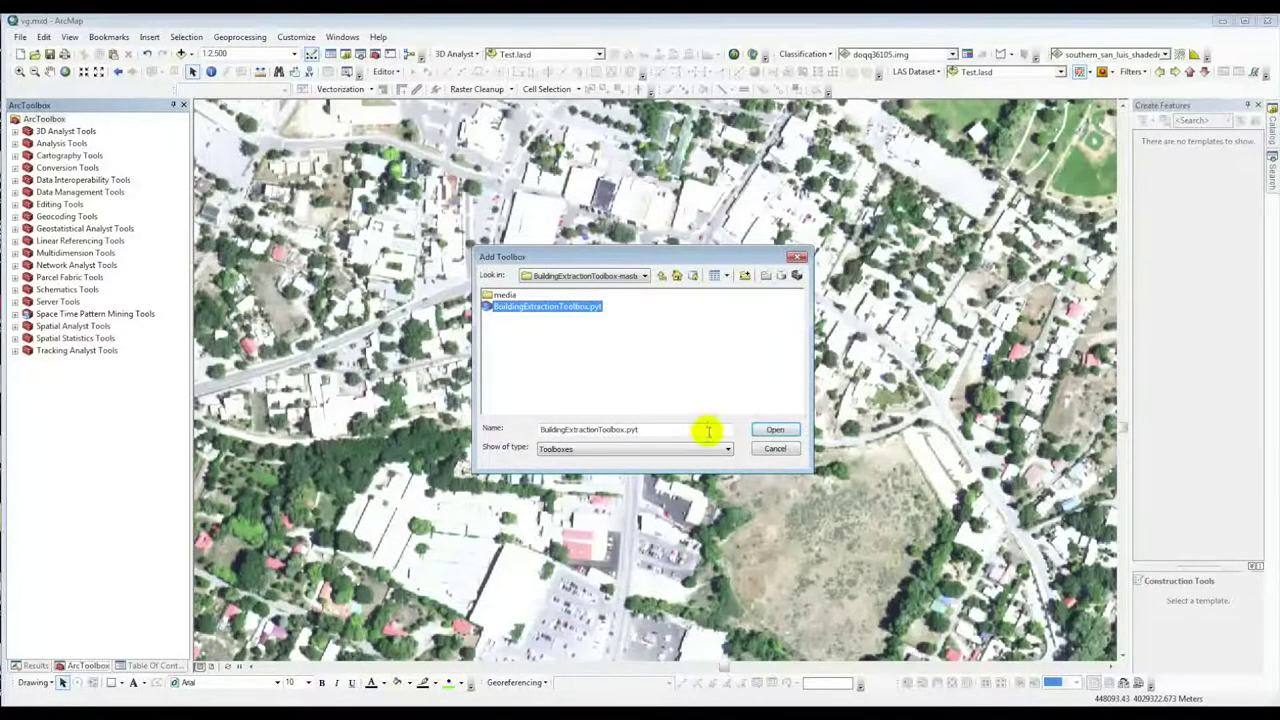
pyautogui.click(780, 431)
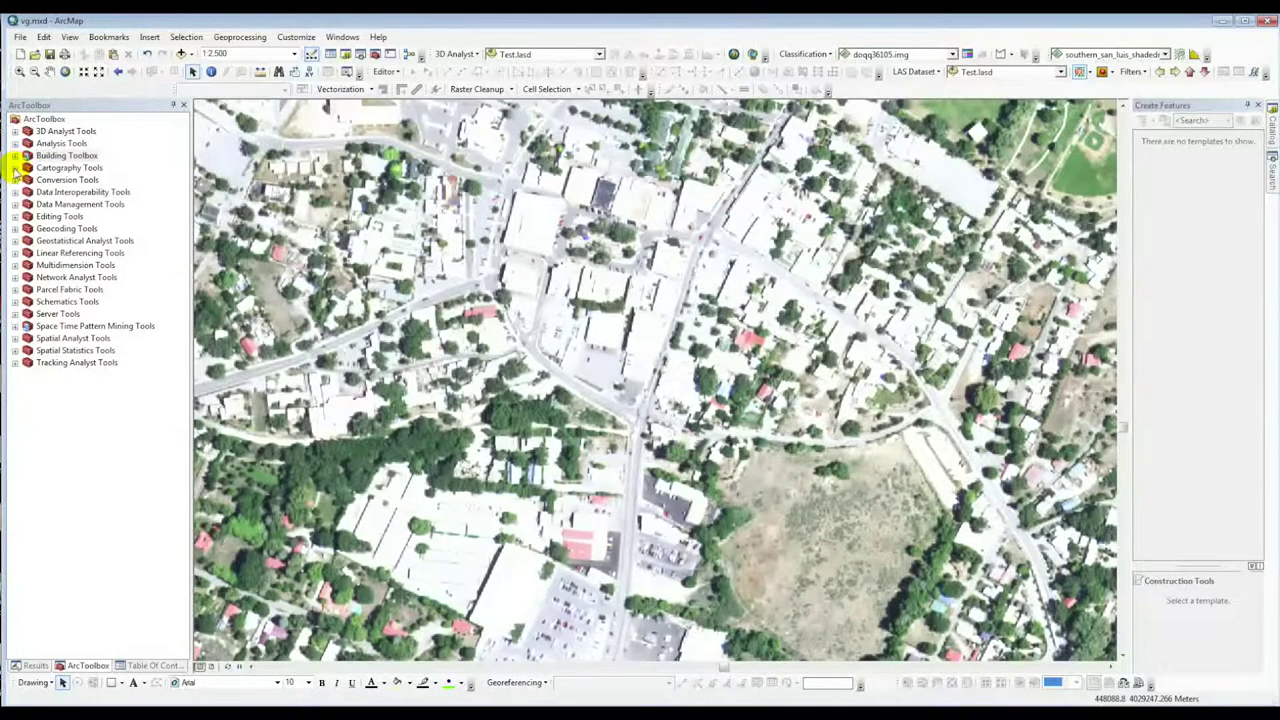
pyautogui.click(15, 156)
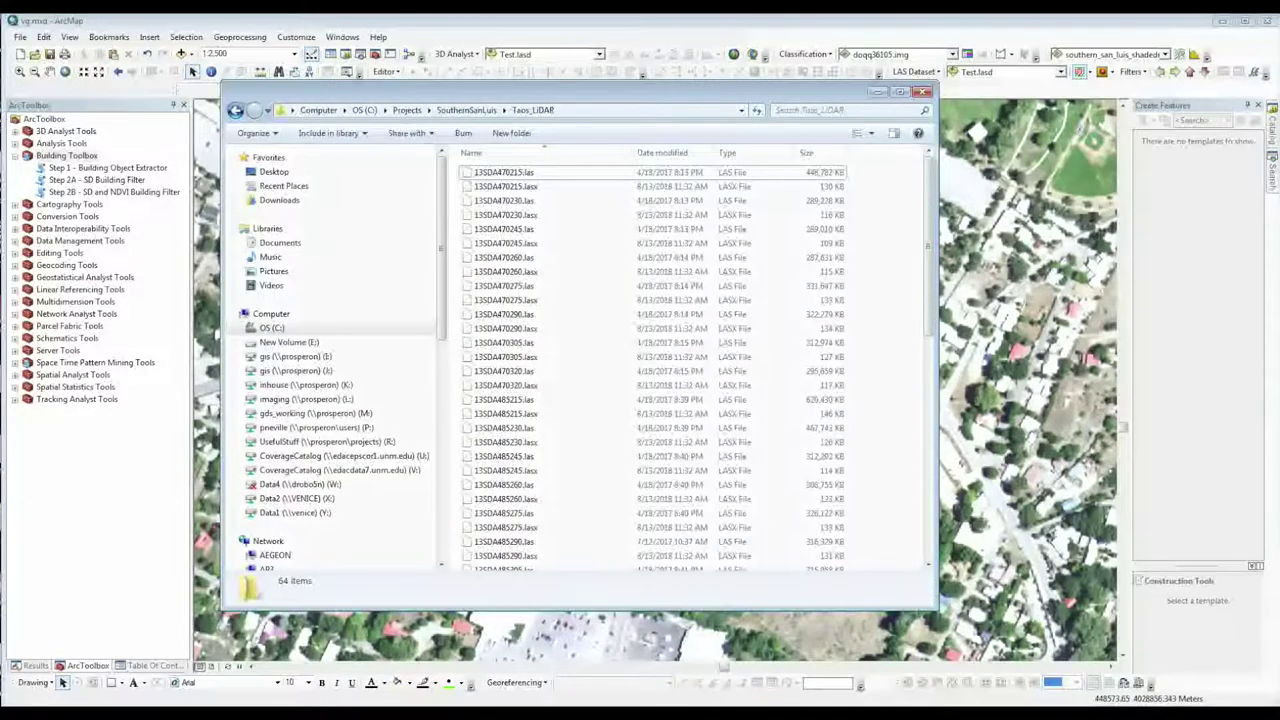
pyautogui.rightClick(684, 694)
pyautogui.click(698, 632)
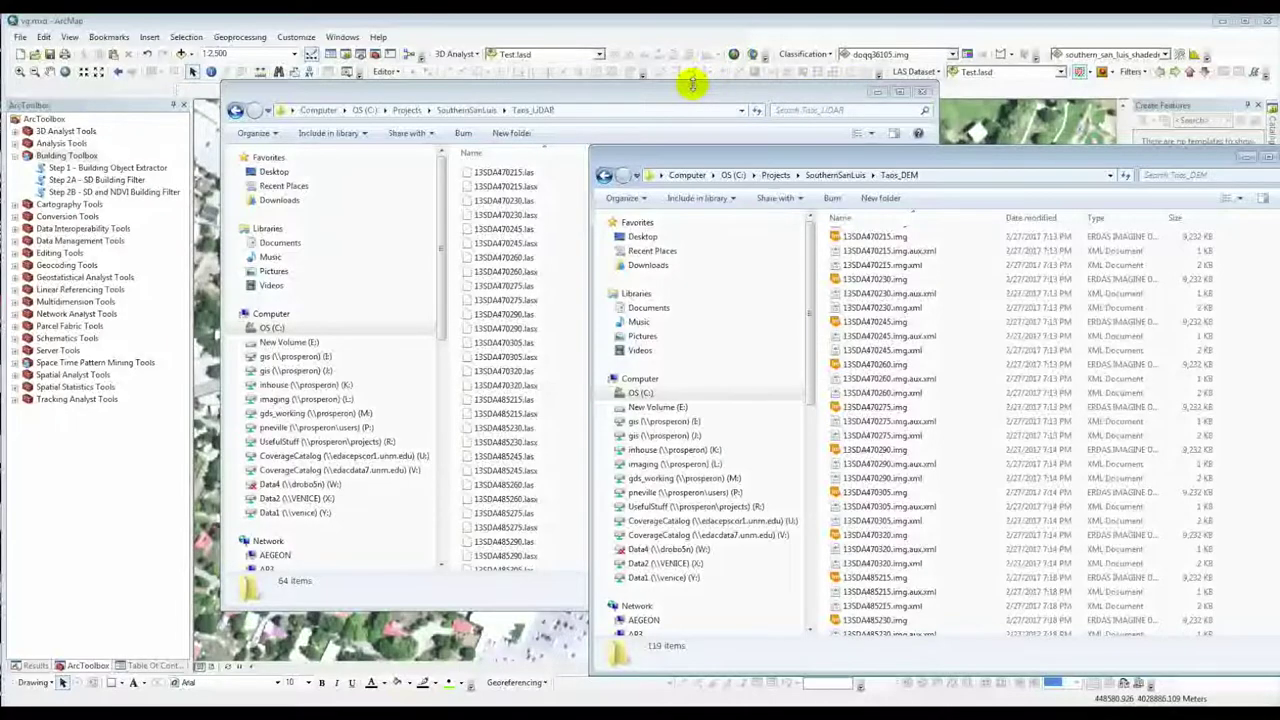
pyautogui.moveTo(692, 93); pyautogui.dragTo(675, 93)
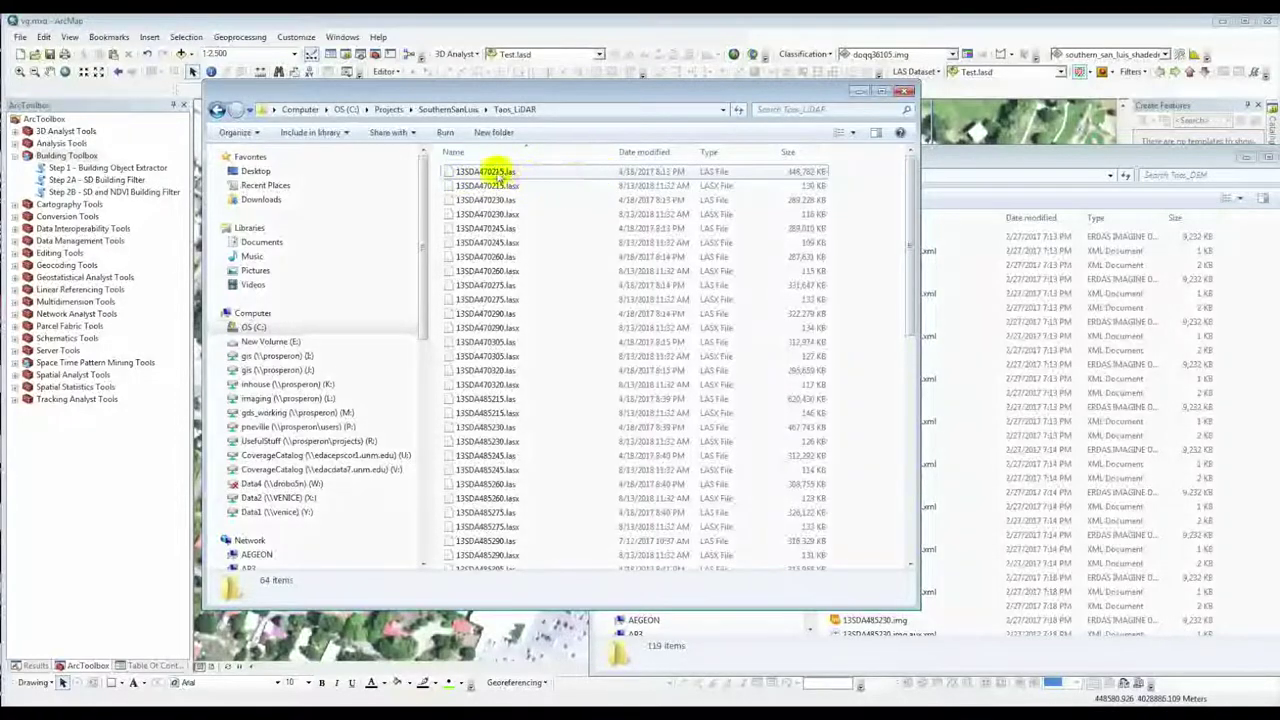
pyautogui.click(1015, 157)
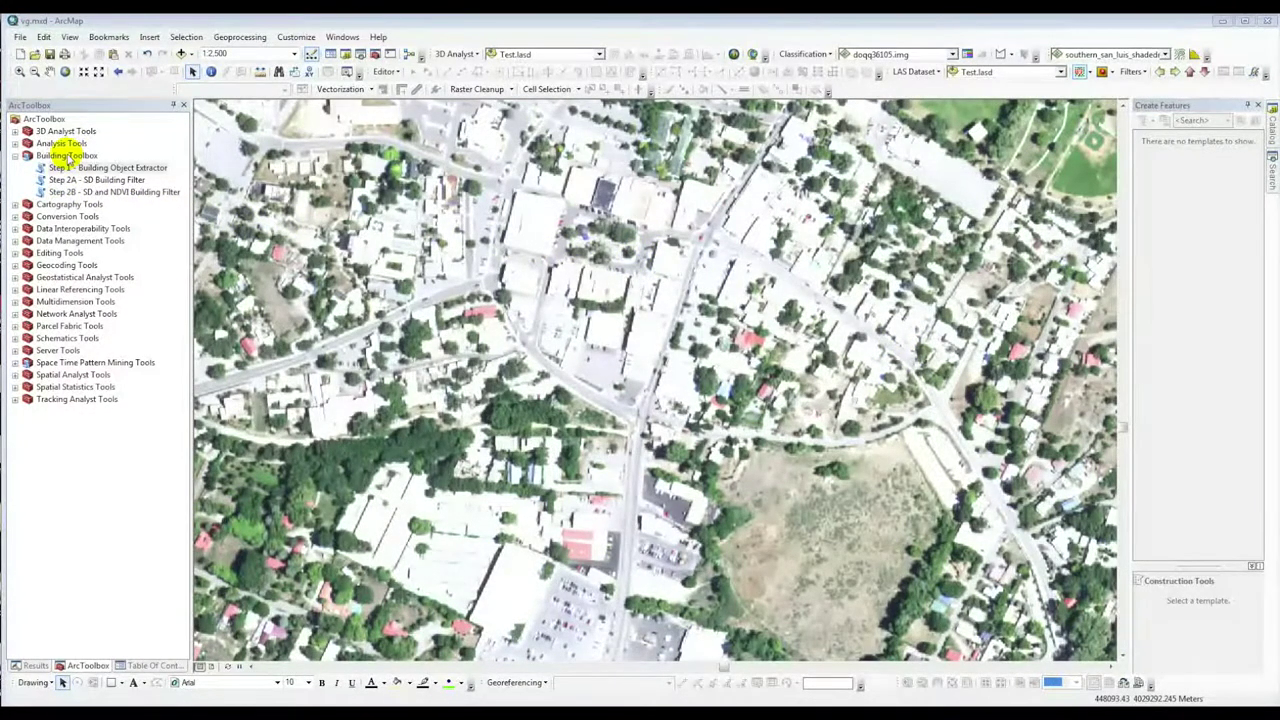
pyautogui.click(296, 37)
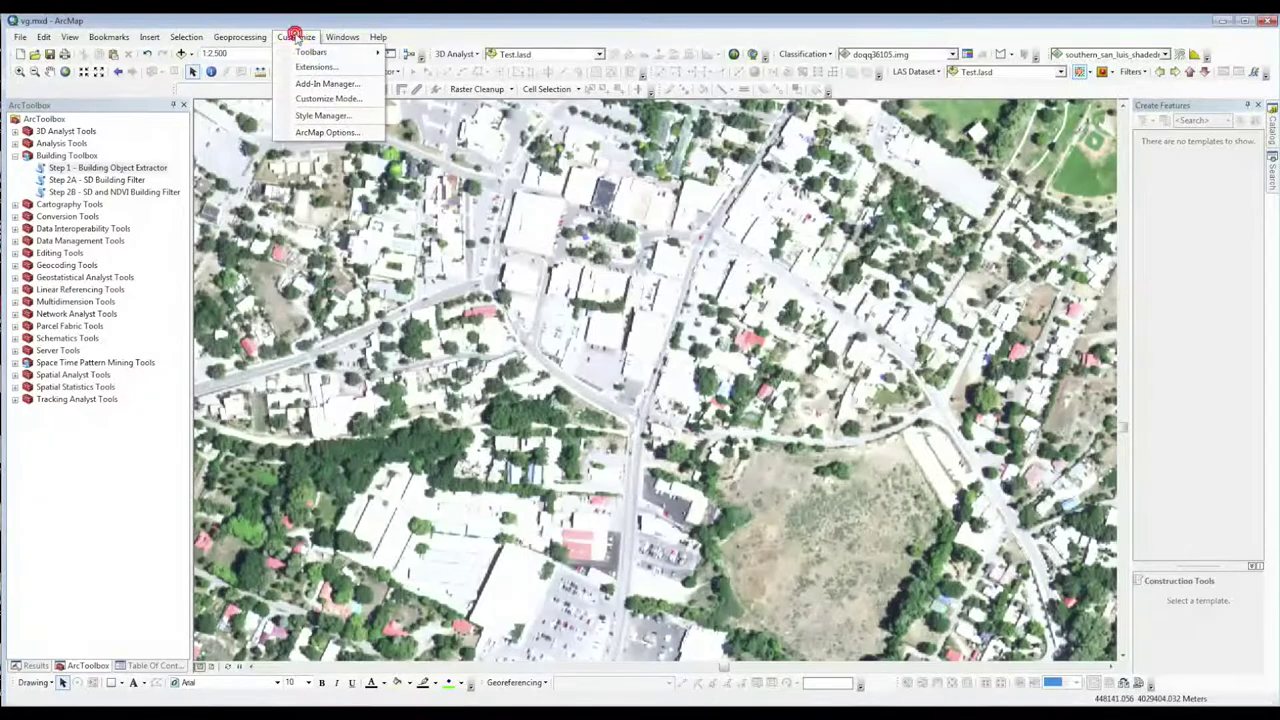
pyautogui.click(305, 66)
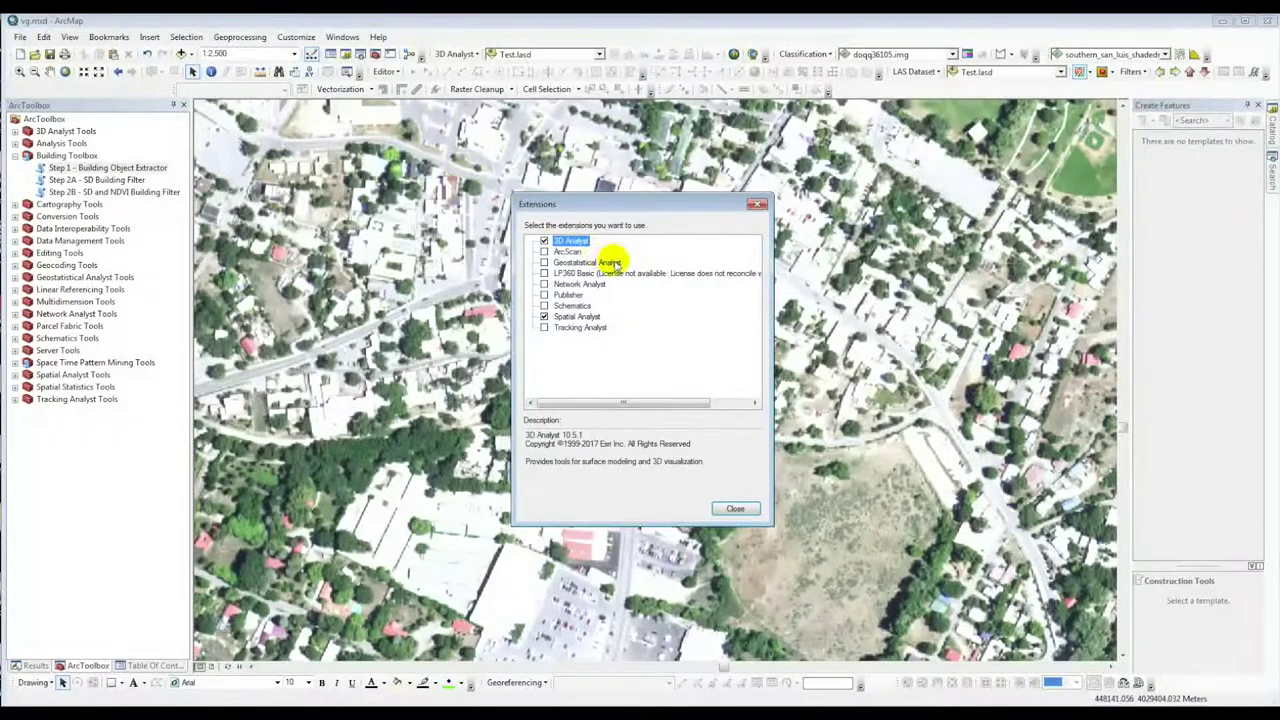
pyautogui.click(757, 204)
pyautogui.click(756, 207)
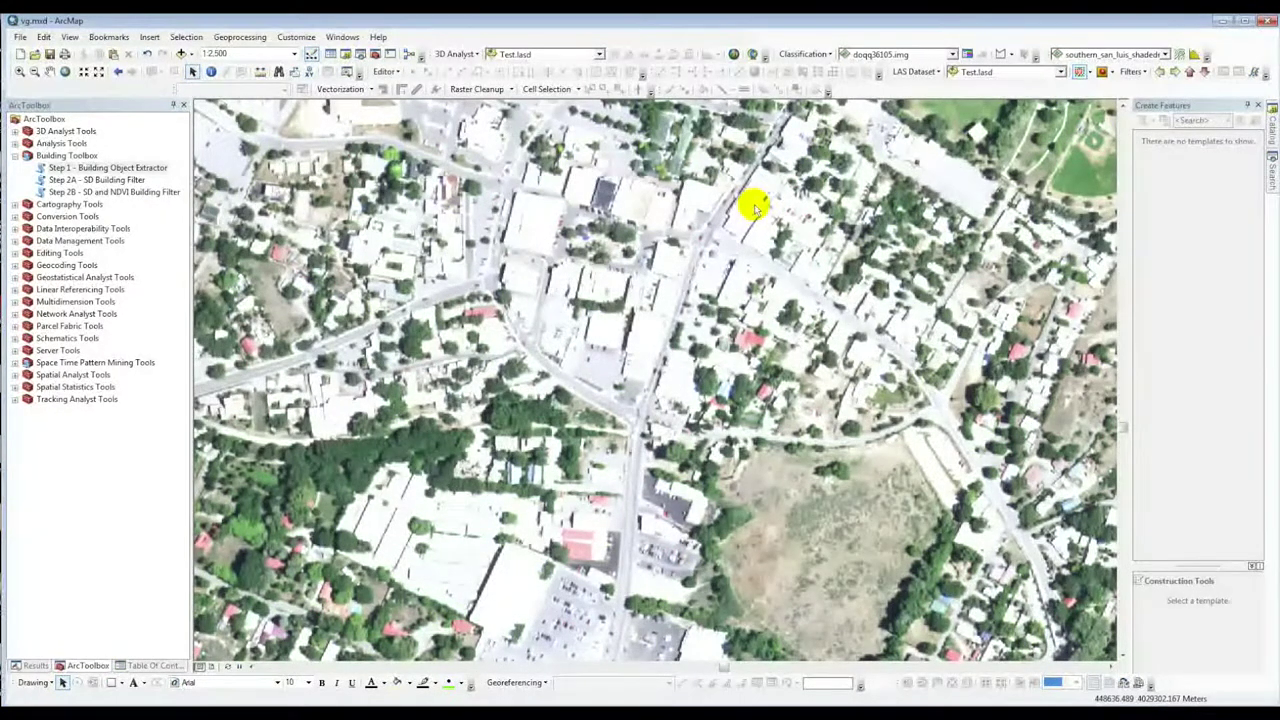
# Step: Open Step 1 - Building Object Extractor, close the LAS and DEM folder browsers, and expand LAS Dataset To Raster Parameters
pyautogui.doubleClick(103, 169)
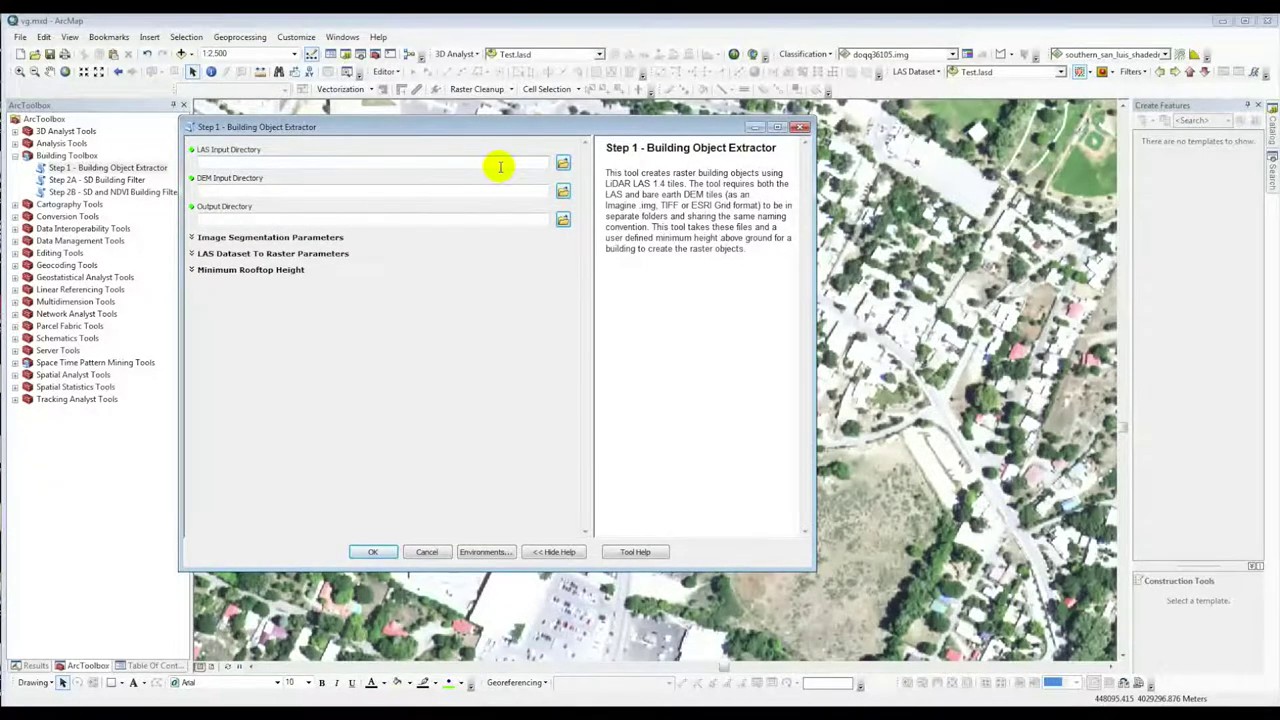
pyautogui.click(563, 162)
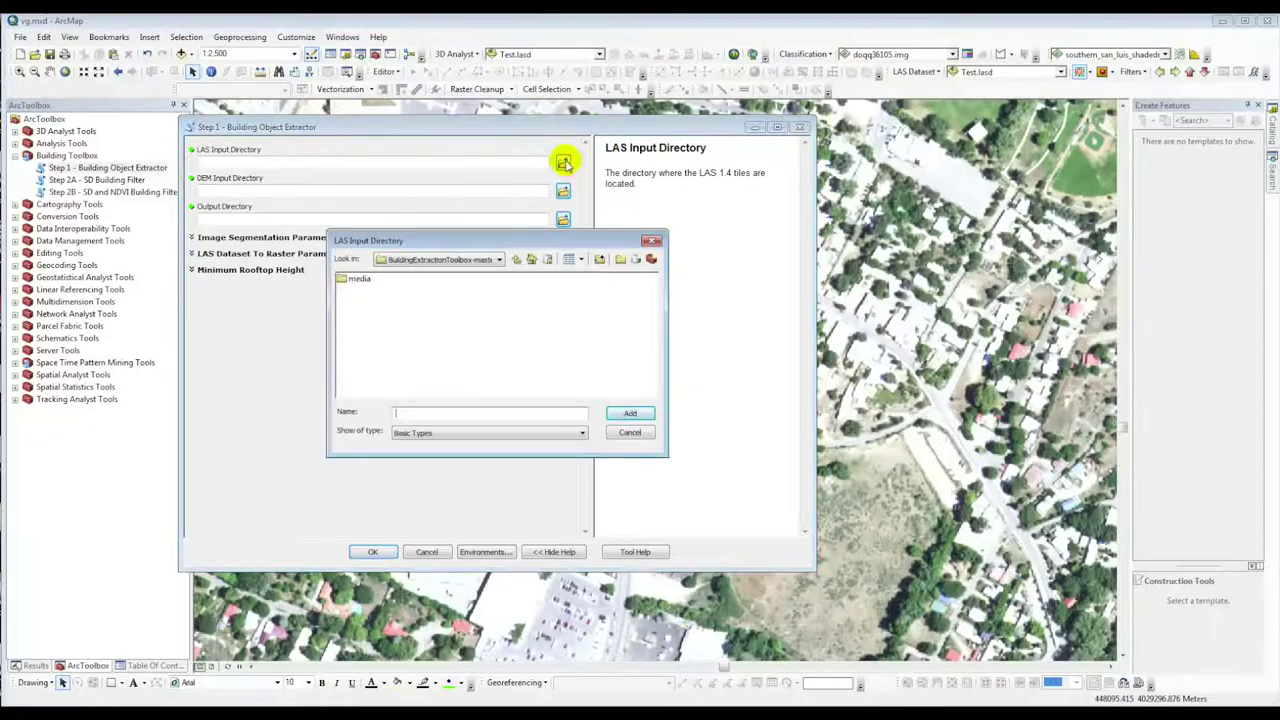
pyautogui.click(651, 240)
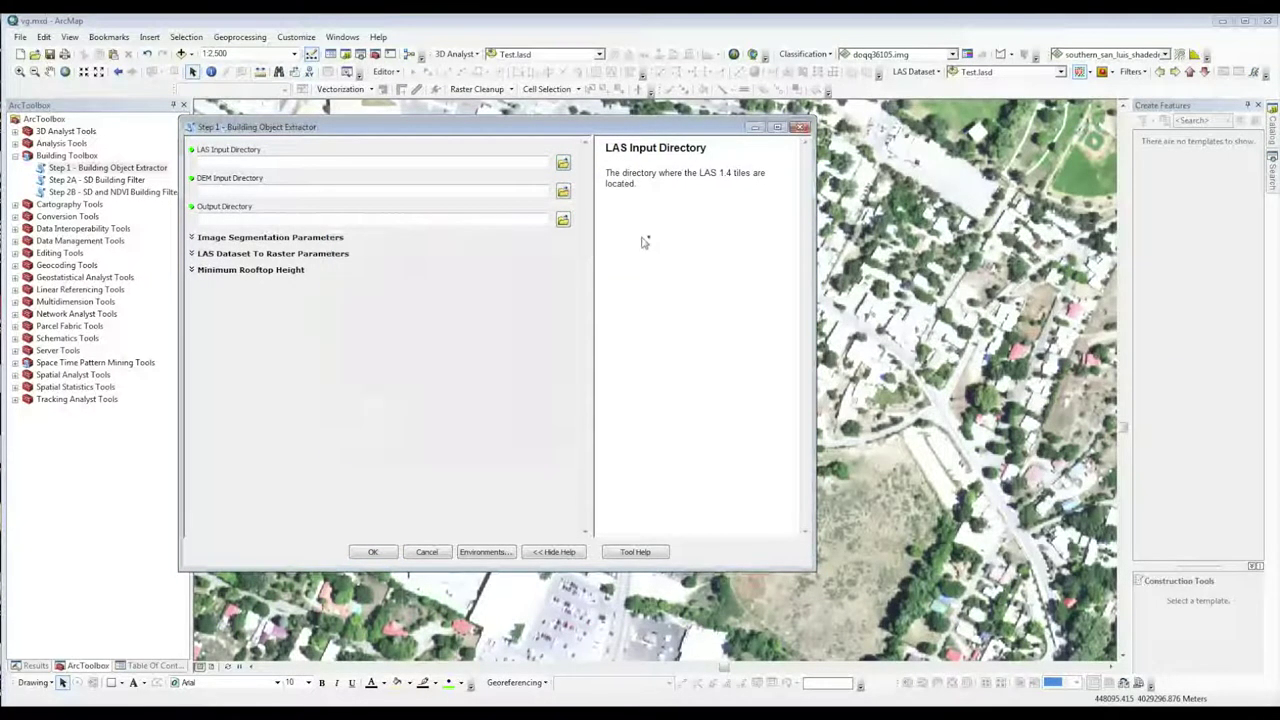
pyautogui.click(563, 191)
pyautogui.click(651, 241)
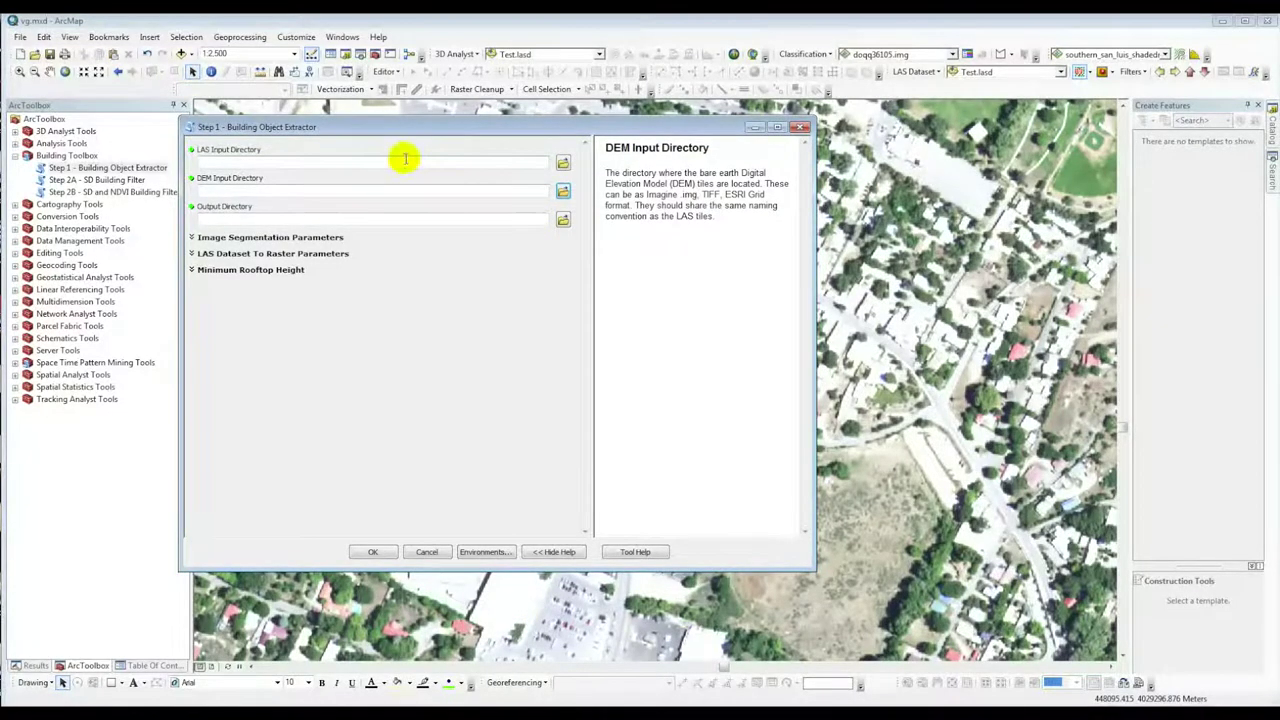
pyautogui.click(333, 256)
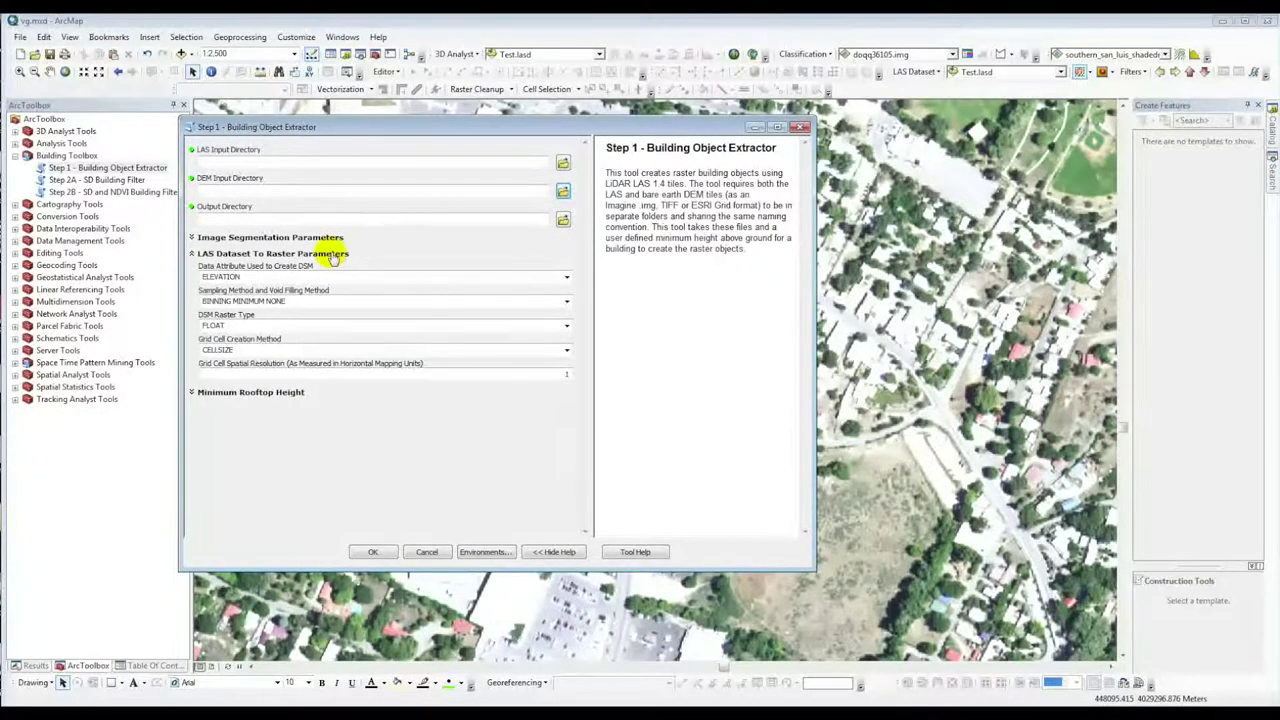